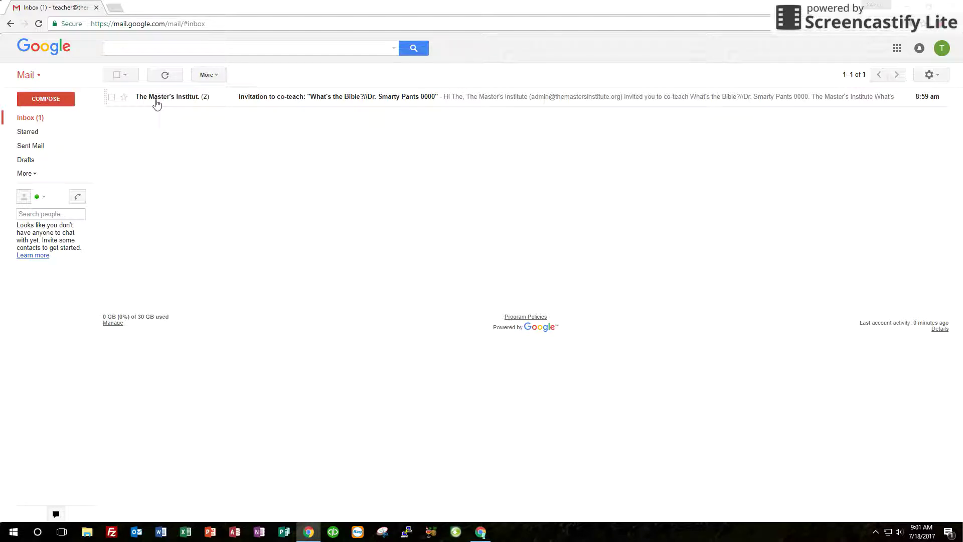
- Read the Google Classroom co-teach invitation email from The Master's Institute and return to the inbox
mouse_move(157, 101)
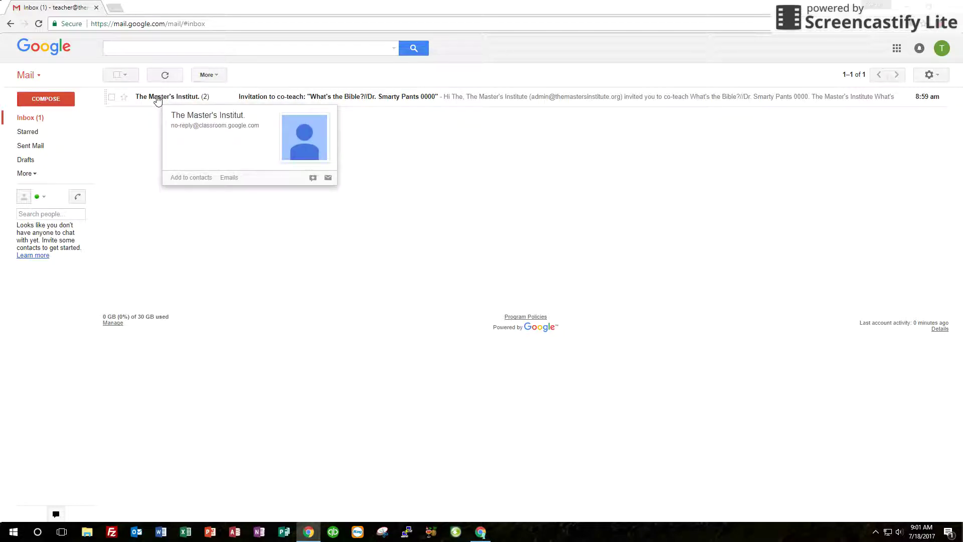
click(157, 99)
click(189, 124)
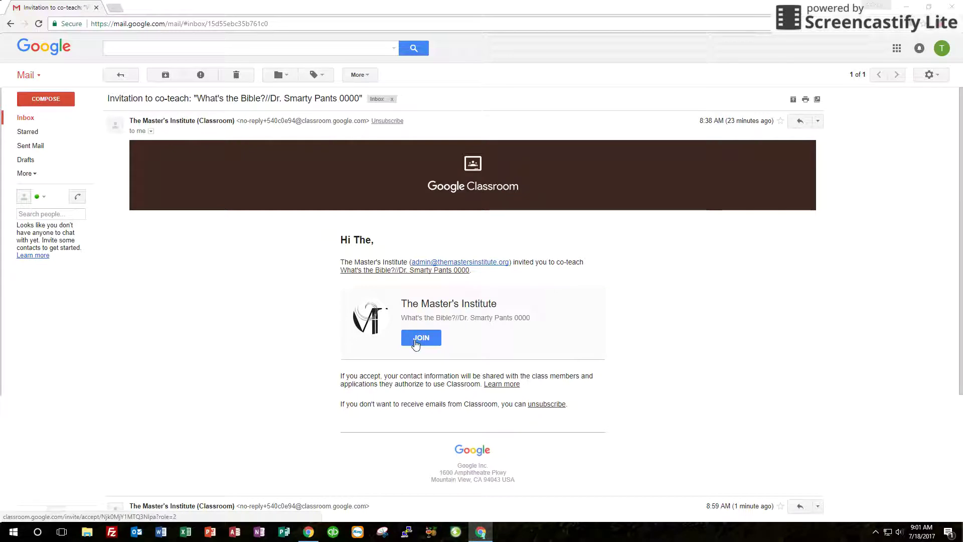
click(123, 76)
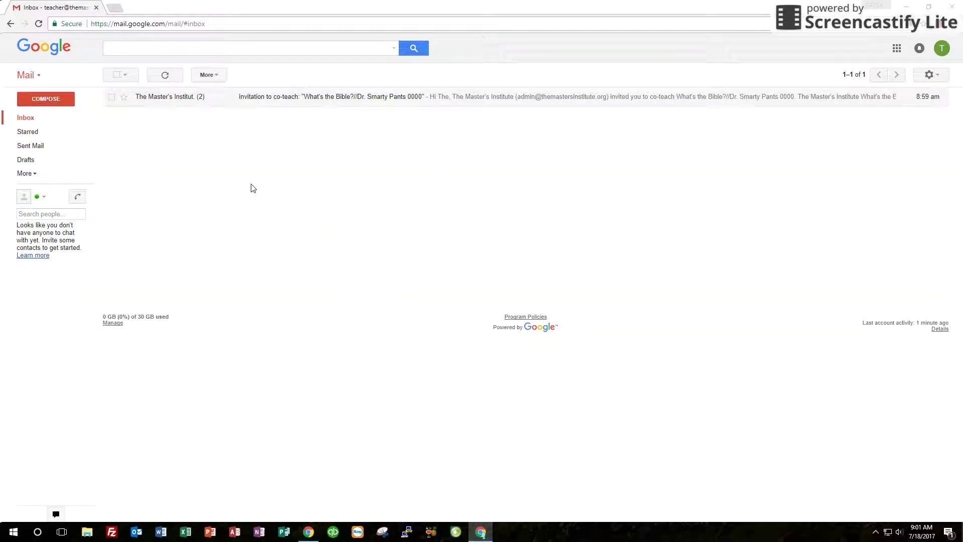
- Open Google Classroom in a new browser tab and accept the invitation to teach the class What's the Bible?//Dr. Smarty Pants
click(115, 7)
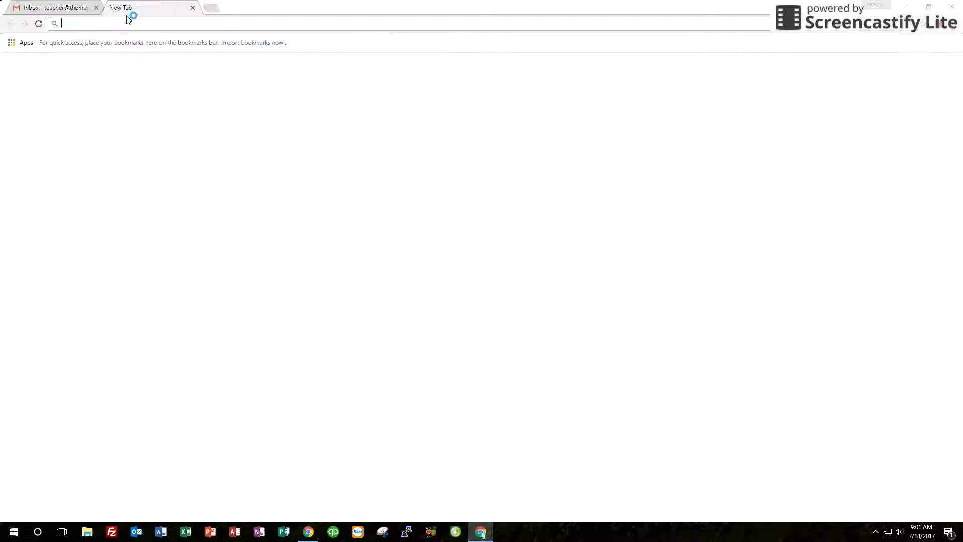
text(cl)
key(Return)
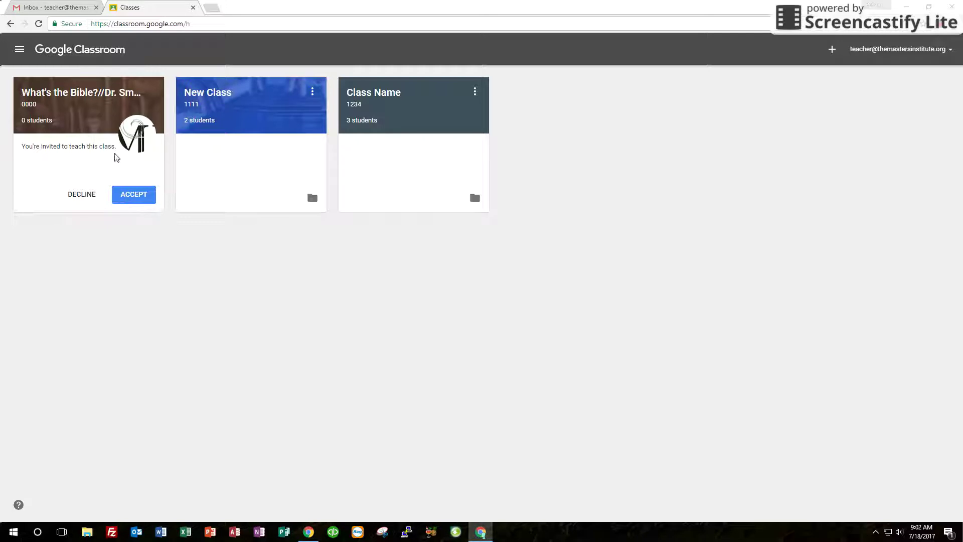
click(131, 200)
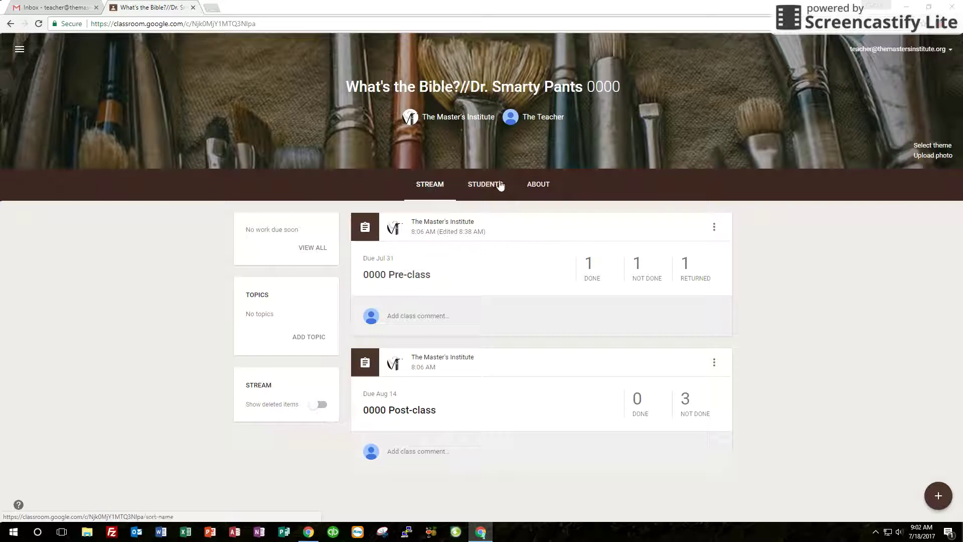
- Examine the class's About page, including its syllabus, lectures/videos, Powerpoints and handouts
click(537, 187)
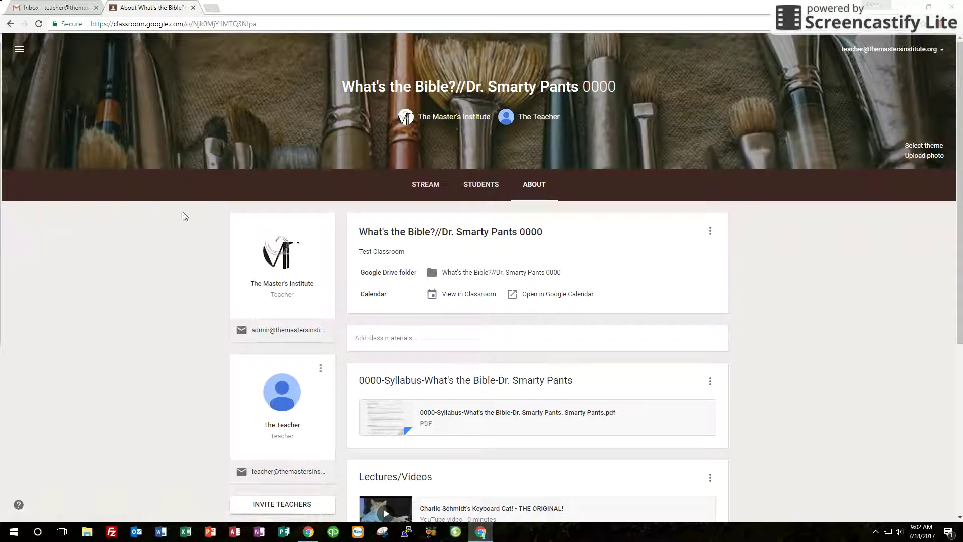
scroll(183, 220, down, 1)
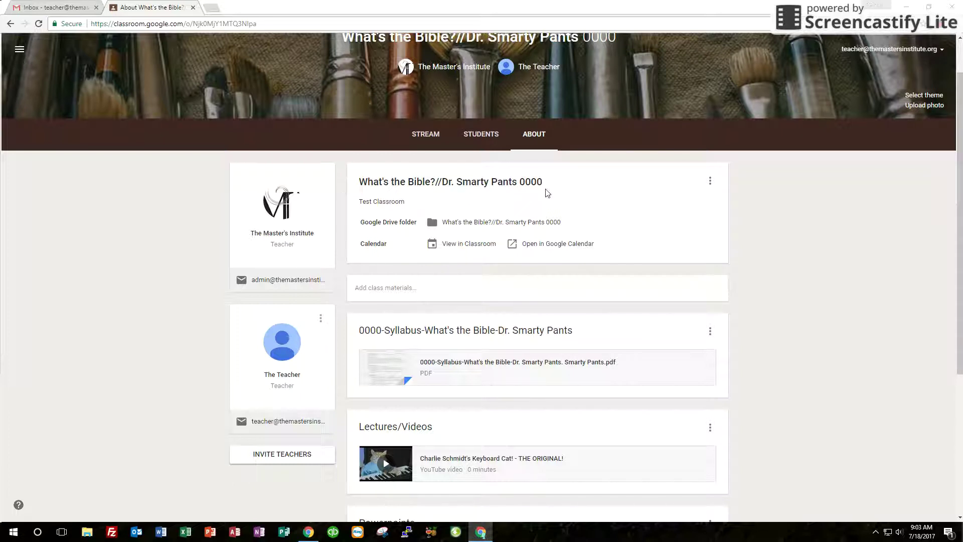
scroll(754, 306, down, 1)
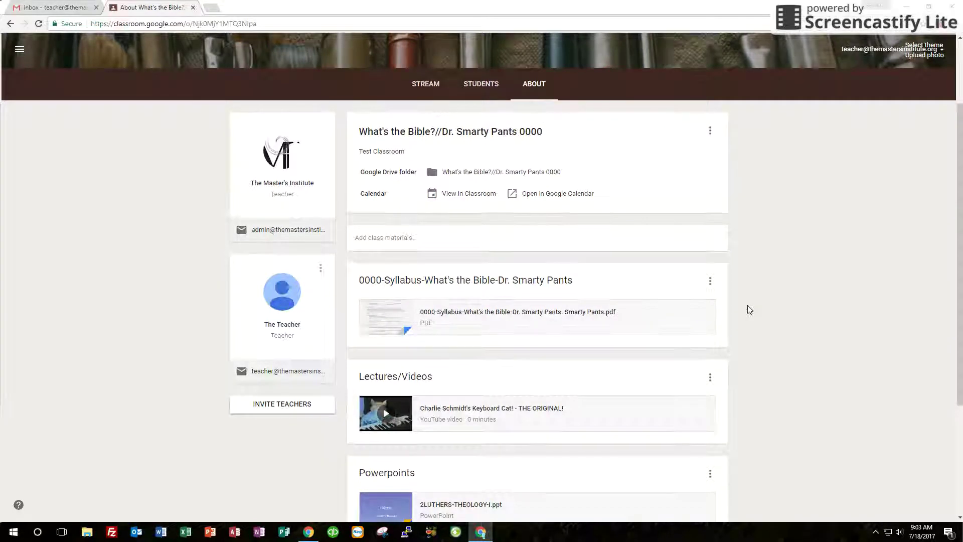
scroll(747, 307, down, 3)
scroll(808, 336, down, 1)
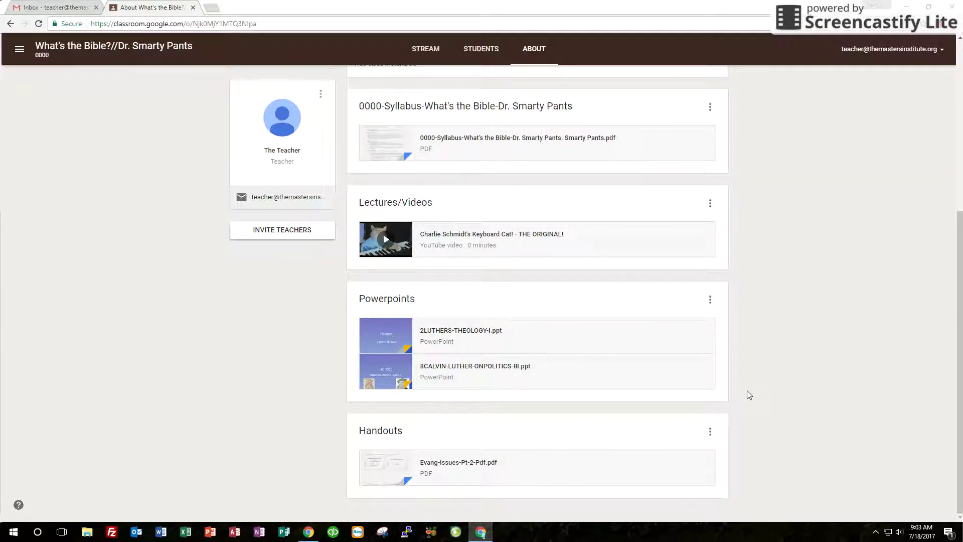
scroll(748, 390, up, 1)
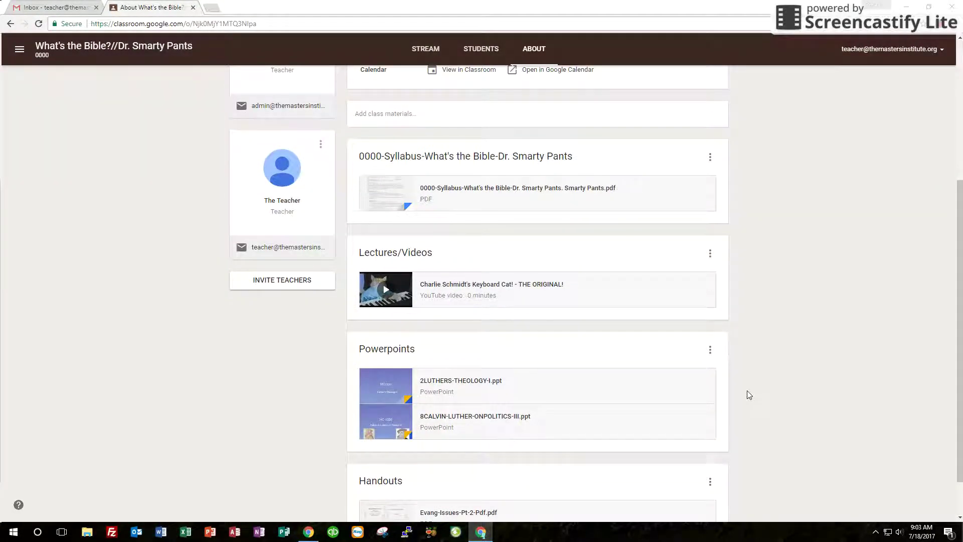
scroll(748, 390, up, 1)
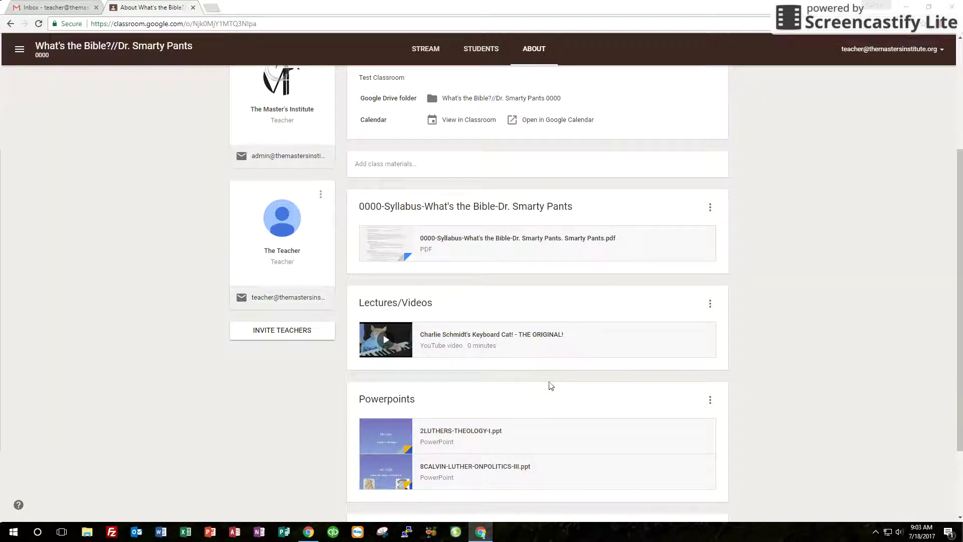
scroll(832, 315, down, 2)
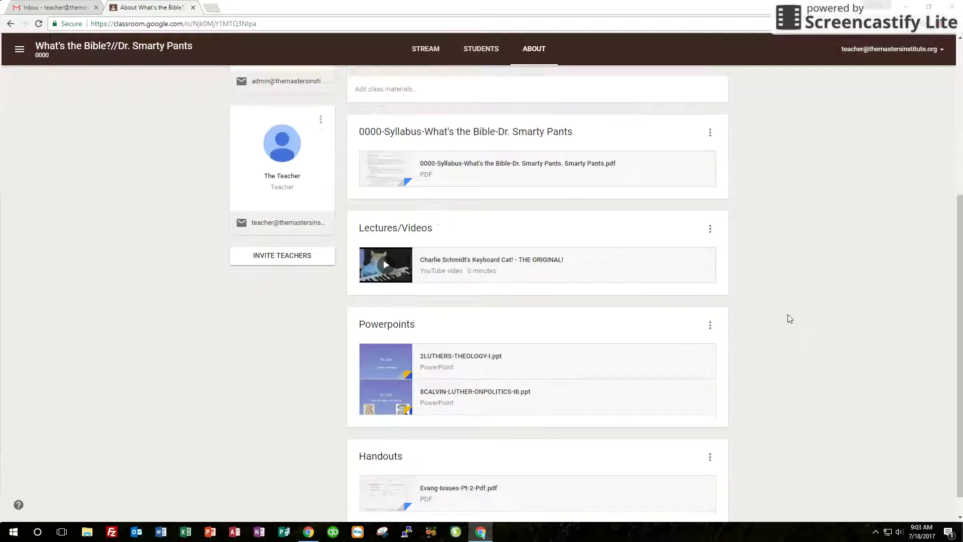
scroll(787, 316, up, 5)
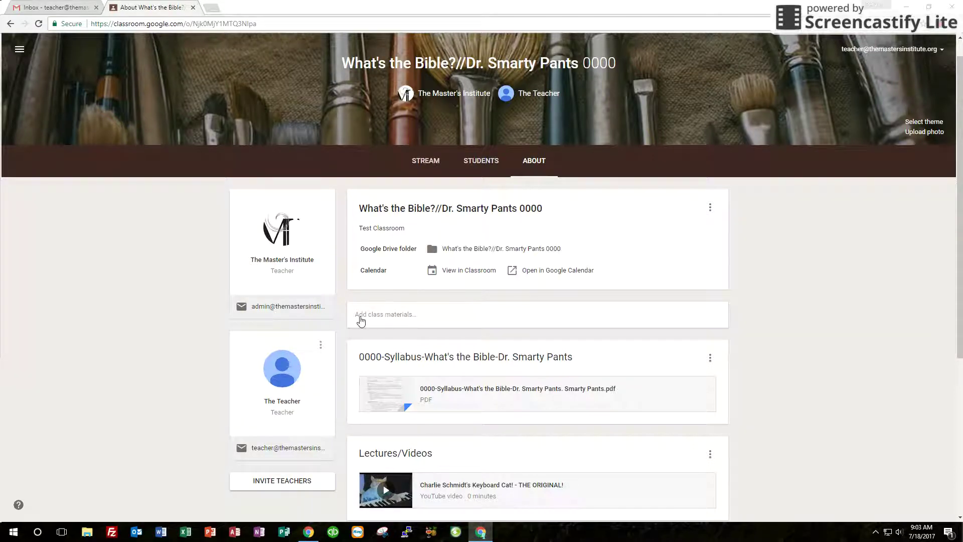
- Check the title and attachment options for adding class materials, leaving the form without posting anything
click(359, 321)
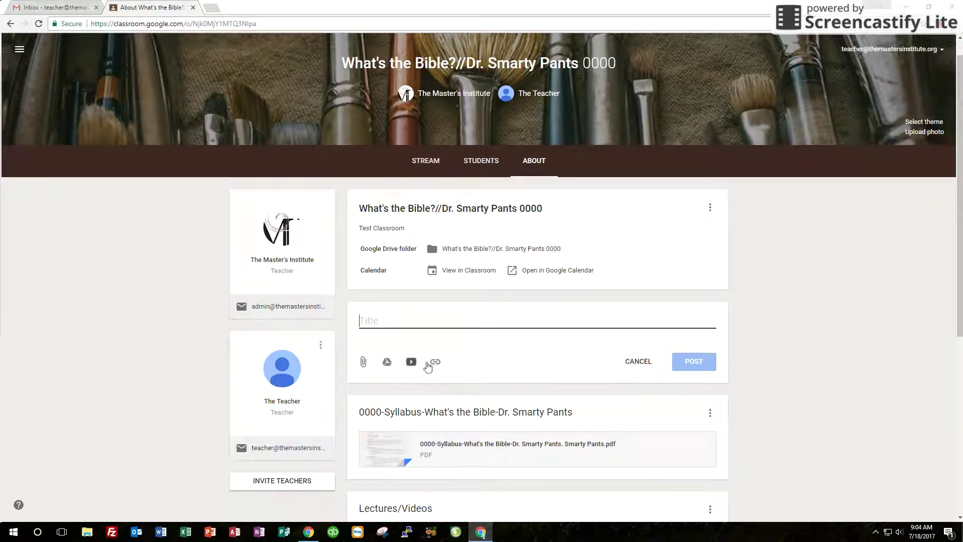
click(638, 361)
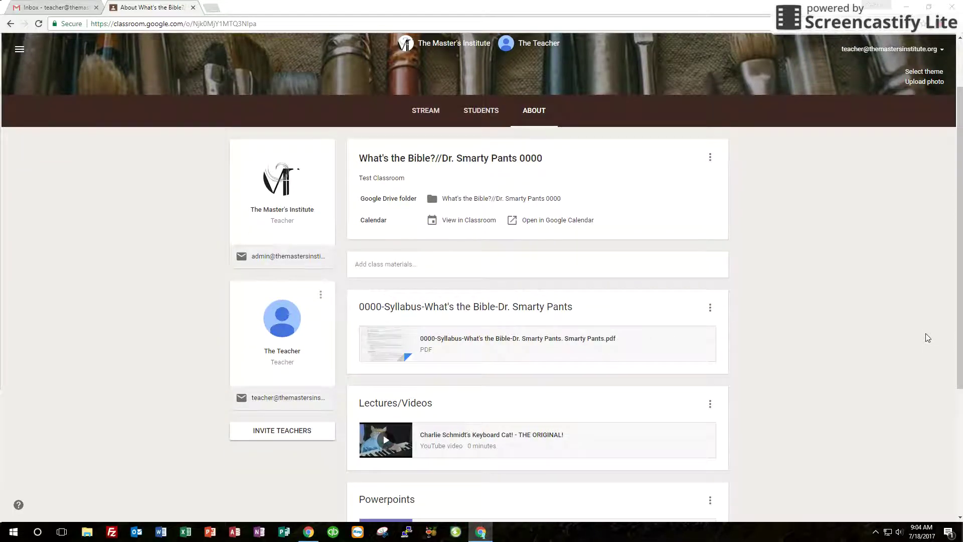
scroll(482, 253, up, 2)
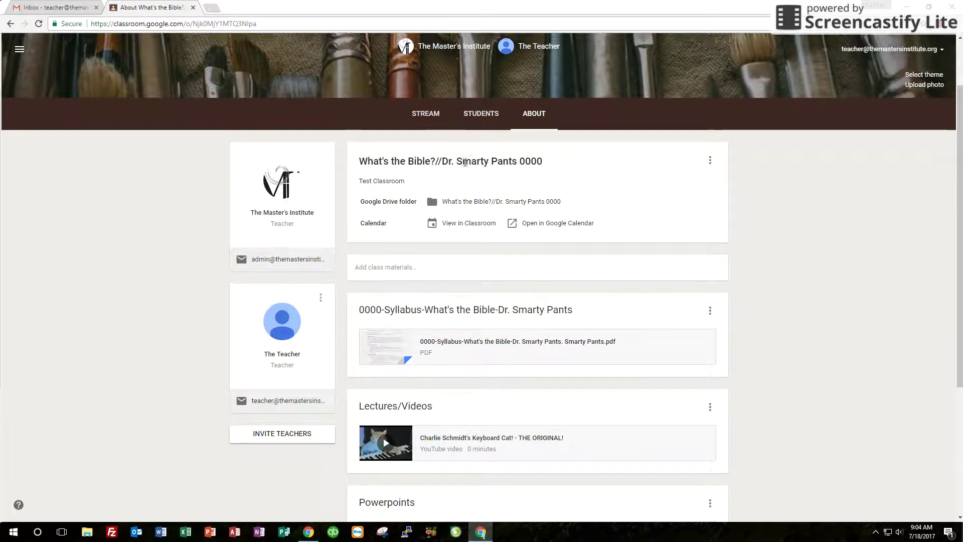
scroll(521, 349, down, 2)
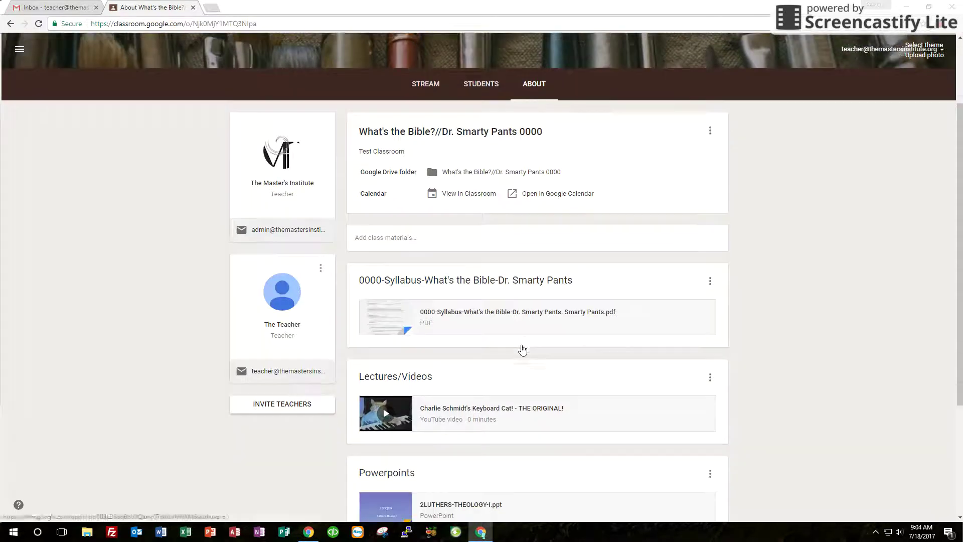
scroll(521, 349, up, 2)
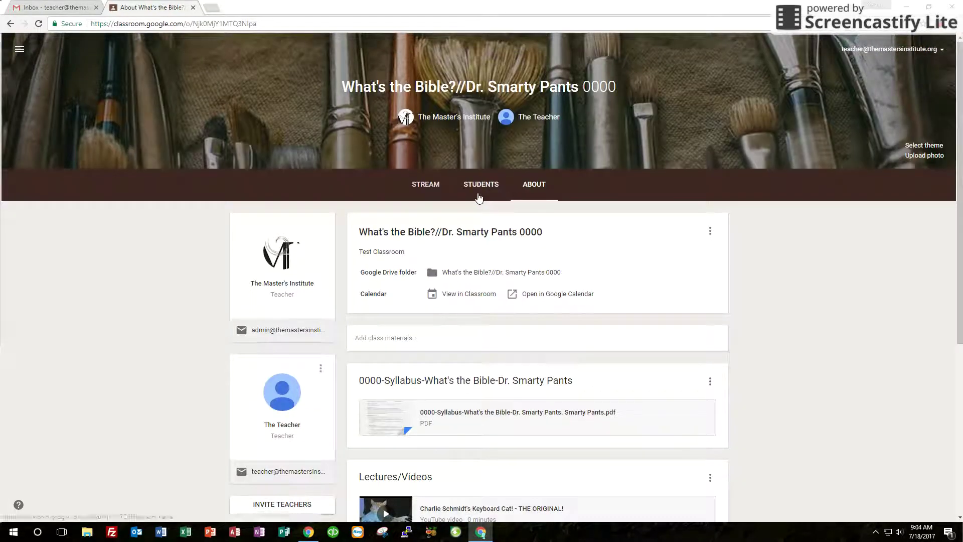
- View the class's student list and check the options available for the second student
click(479, 196)
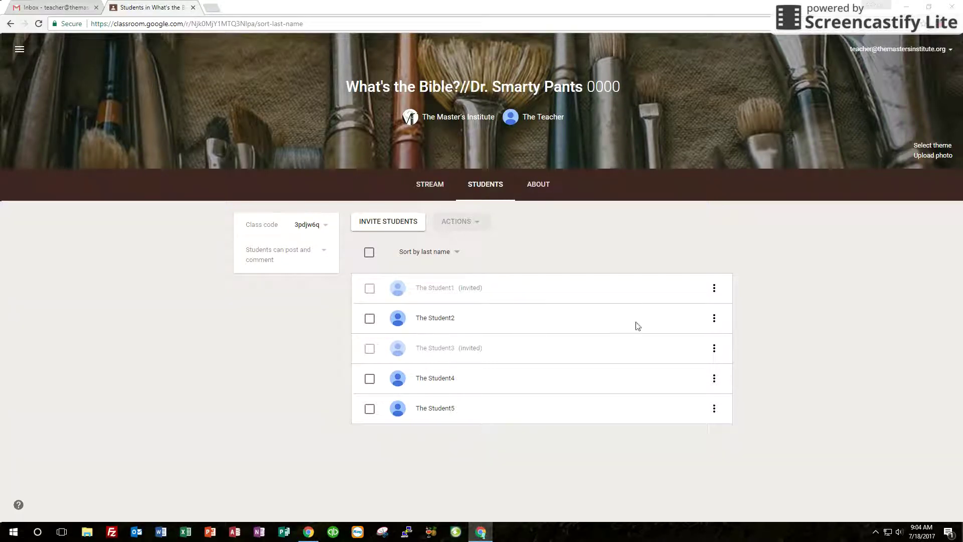
click(715, 319)
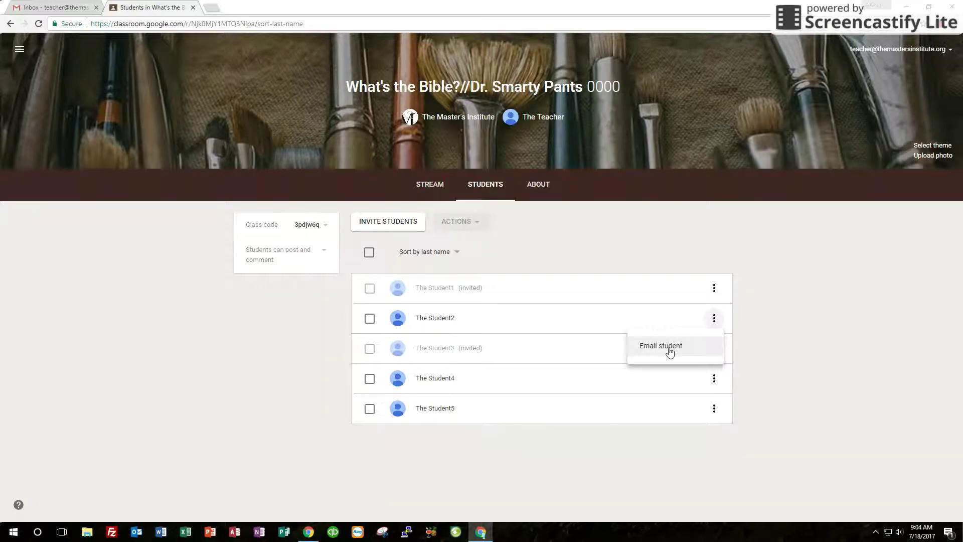
click(813, 304)
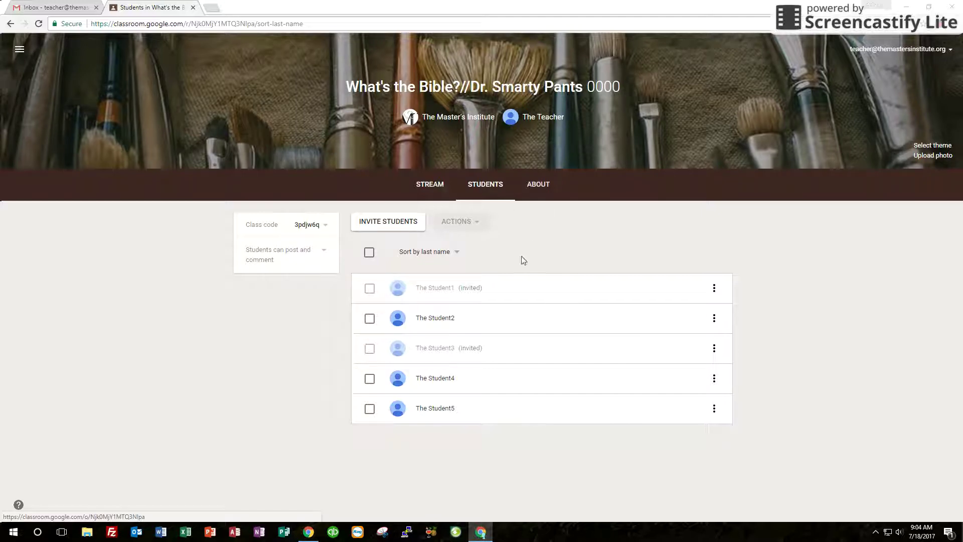
- Return to the class Stream and view the options for creating a new post
click(427, 190)
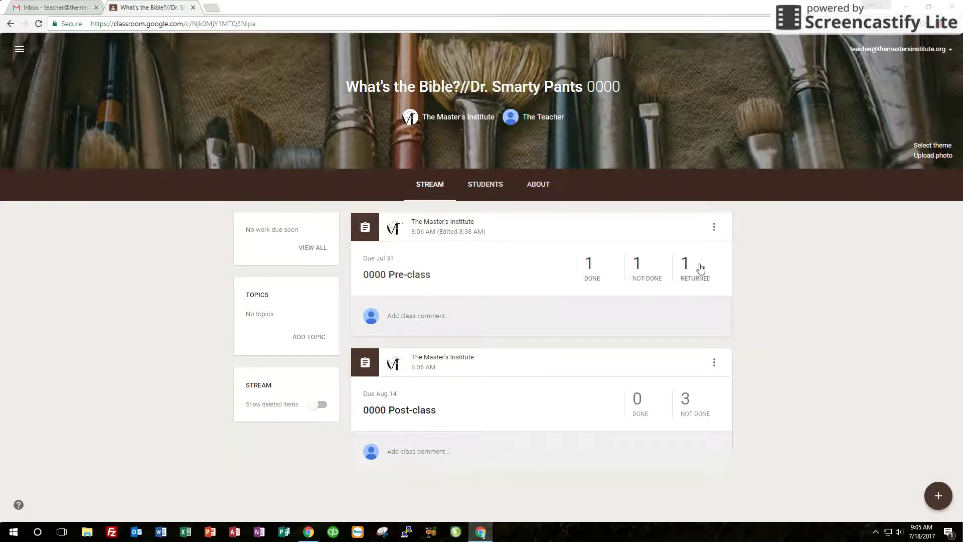
mouse_move(940, 502)
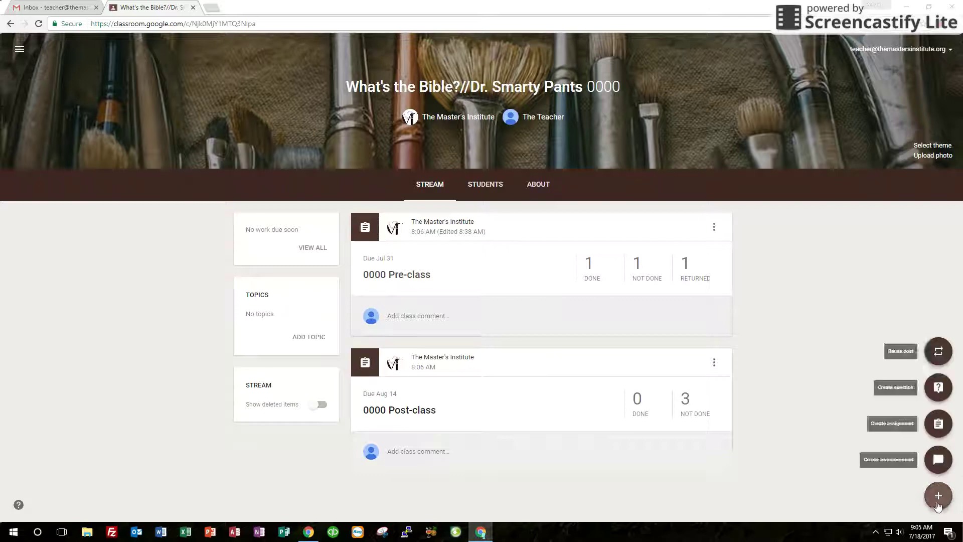
click(938, 500)
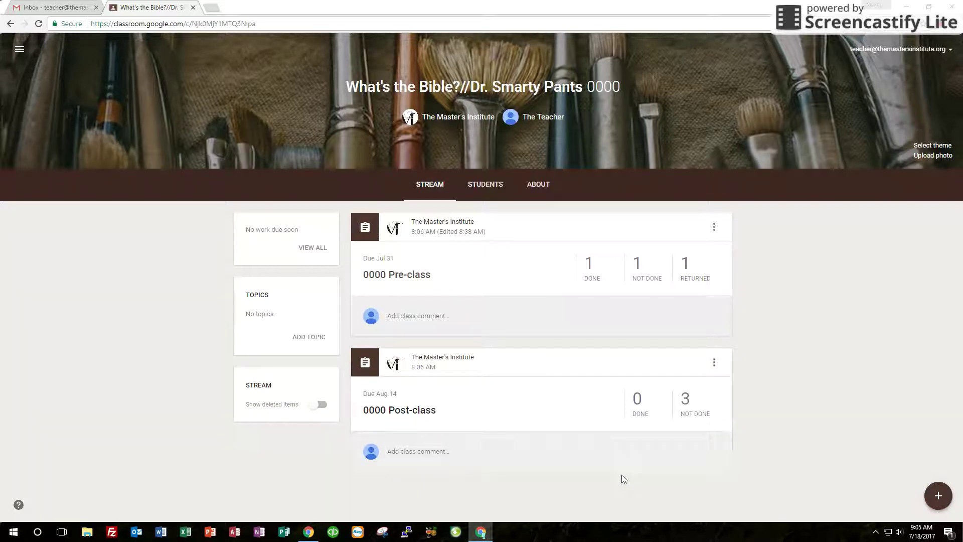
mouse_move(944, 498)
- Go to the overview of all classes and reopen the What's the Bible?//Dr. Smarty Pants class
click(19, 48)
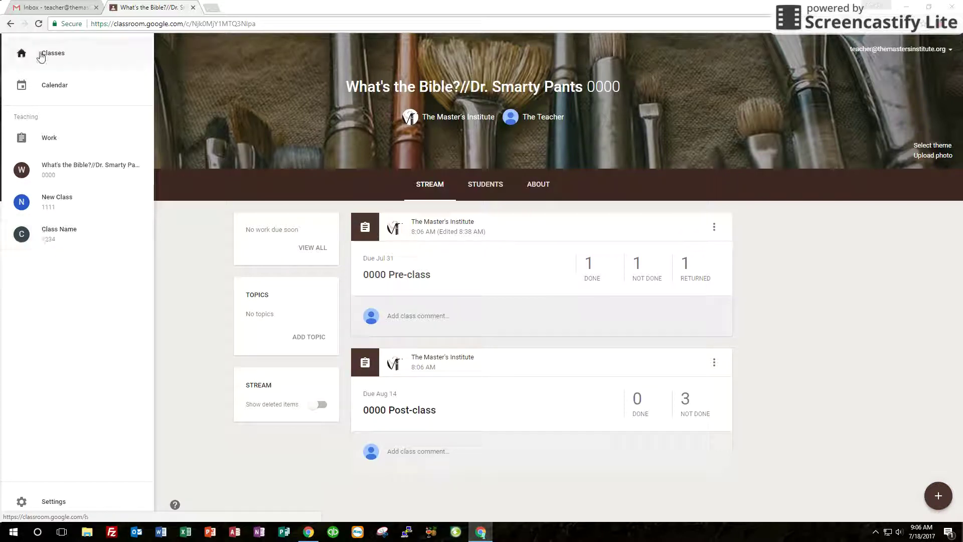
click(20, 59)
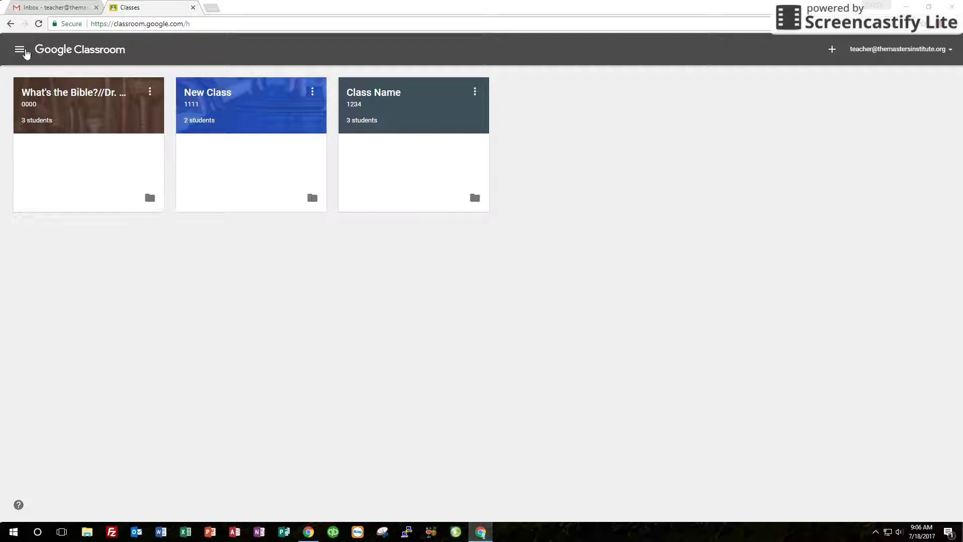
click(20, 50)
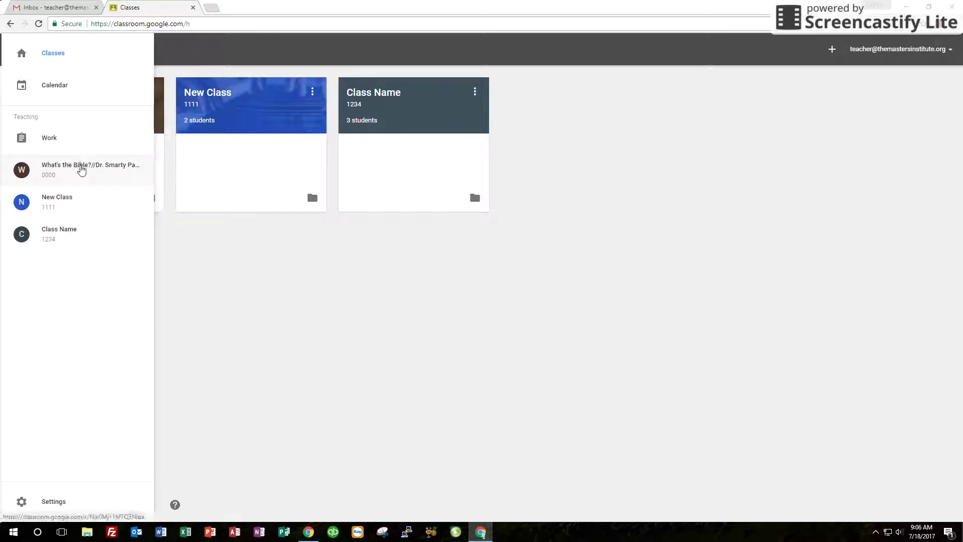
click(80, 169)
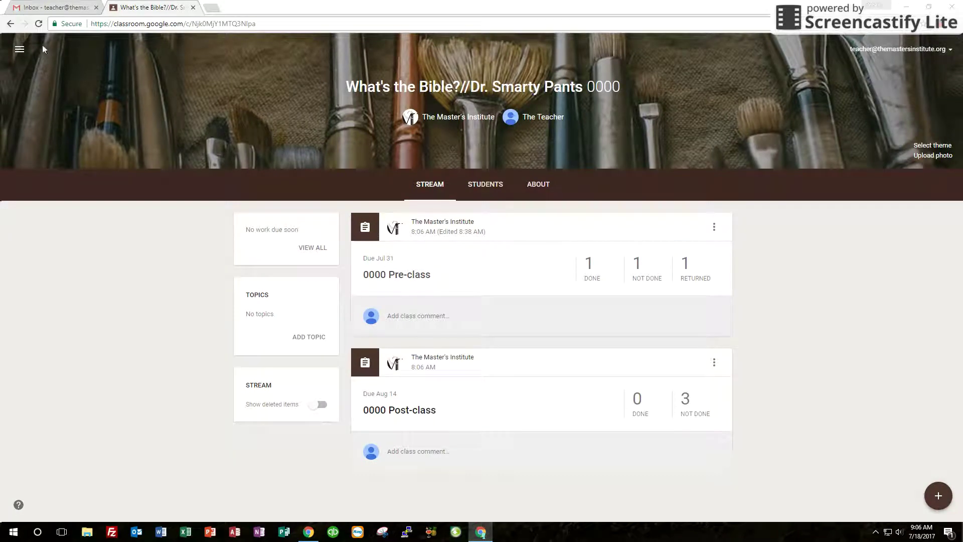
- Open the work to review across classes and filter it to What's the Bible?//Dr. Smarty Pants
click(19, 49)
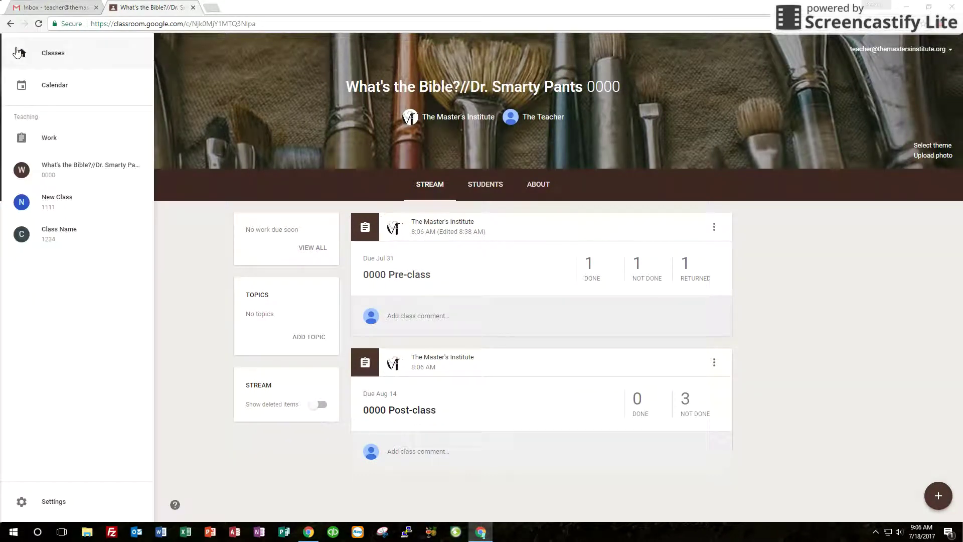
click(21, 142)
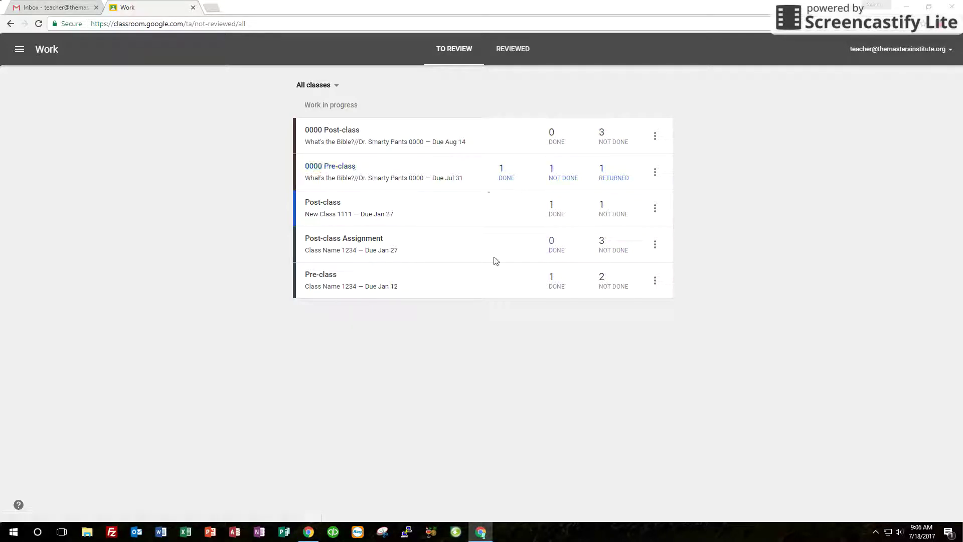
click(333, 88)
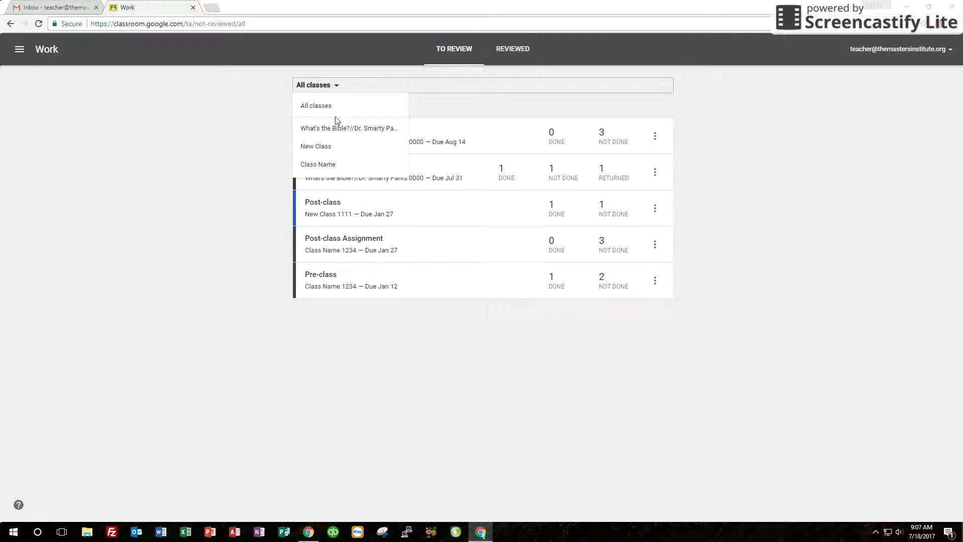
click(332, 132)
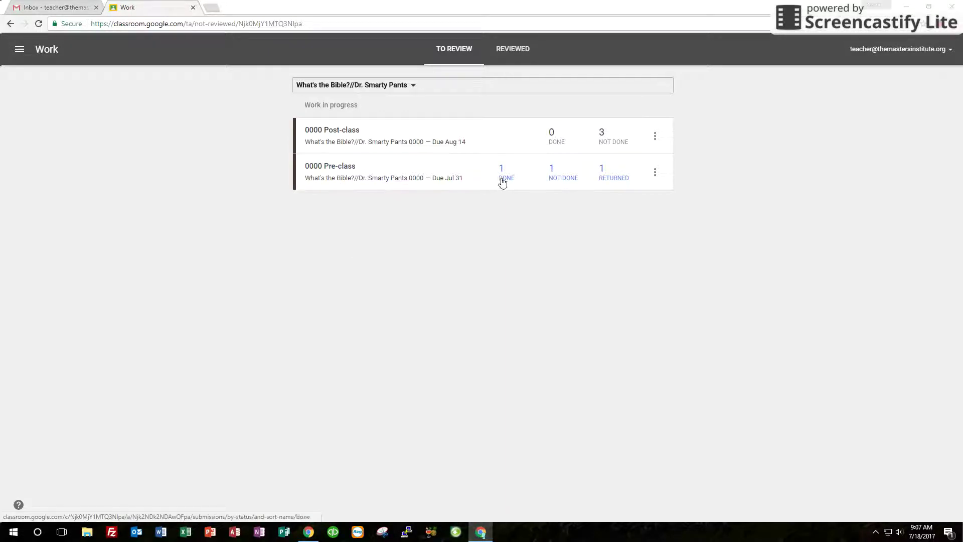
- Open the student work for the 0000 Pre-class assignment and view the submission marked Done
click(316, 167)
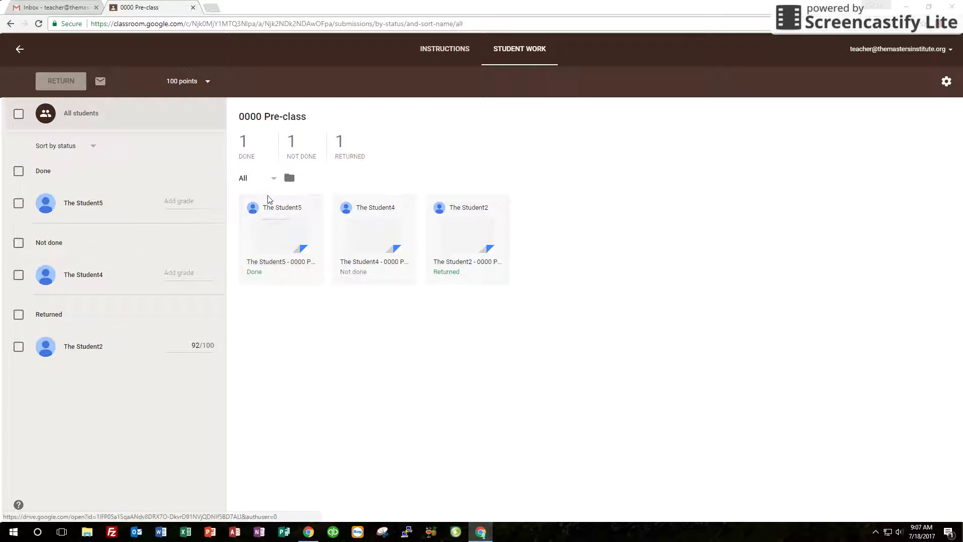
click(282, 262)
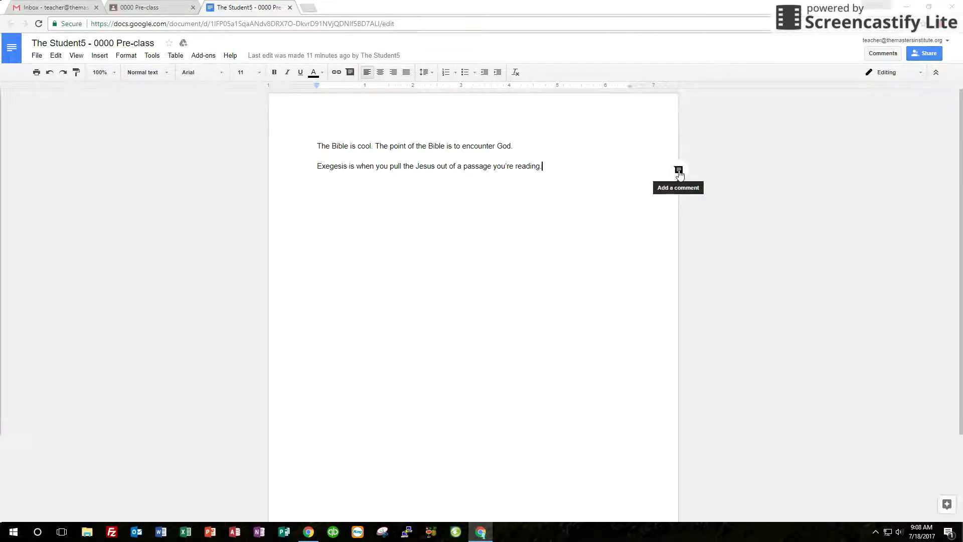
- Add the comment "Very interesting." to the sentence about exegesis in the student's document, and close the document
click(679, 172)
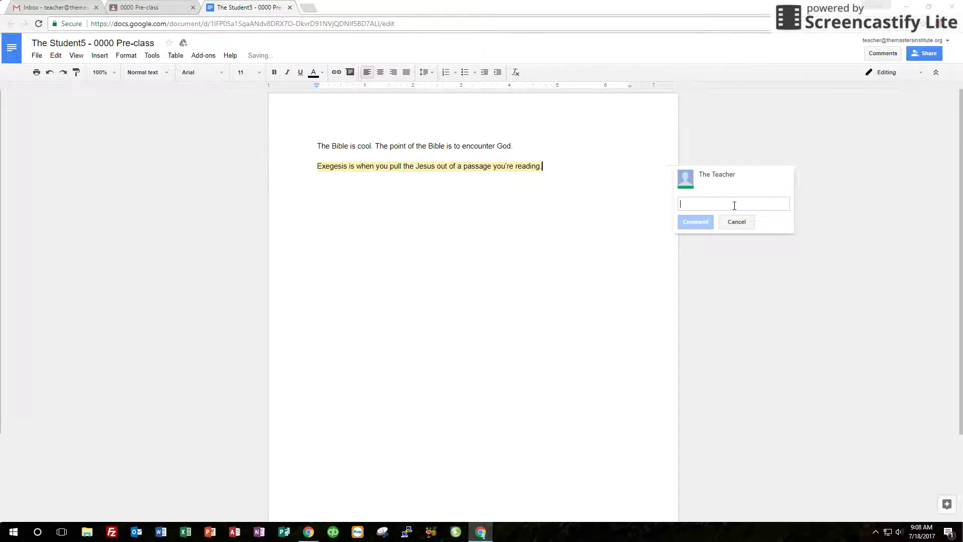
text(Vwer)
key(BackSpace)
key(BackSpace)
key(BackSpace)
key(BackSpace)
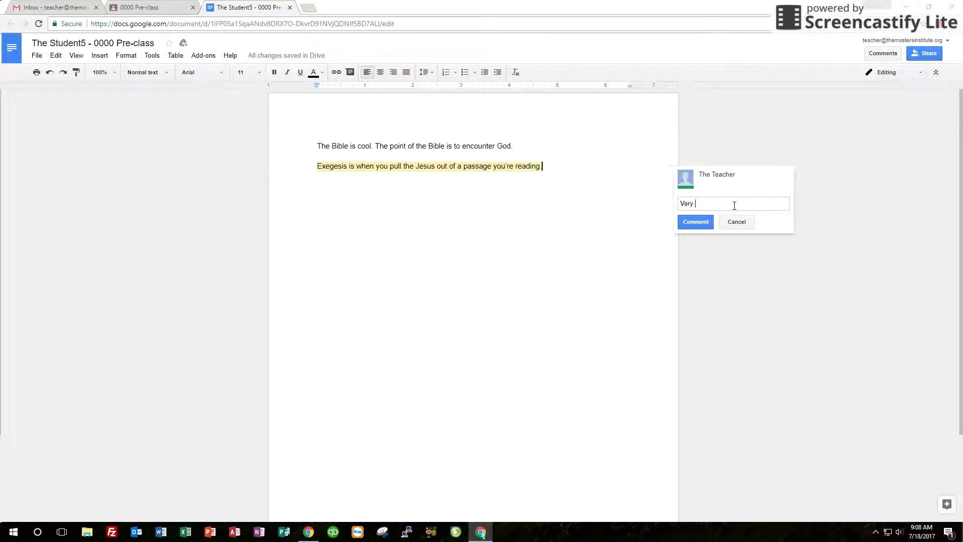
text(ery interesting.)
click(690, 223)
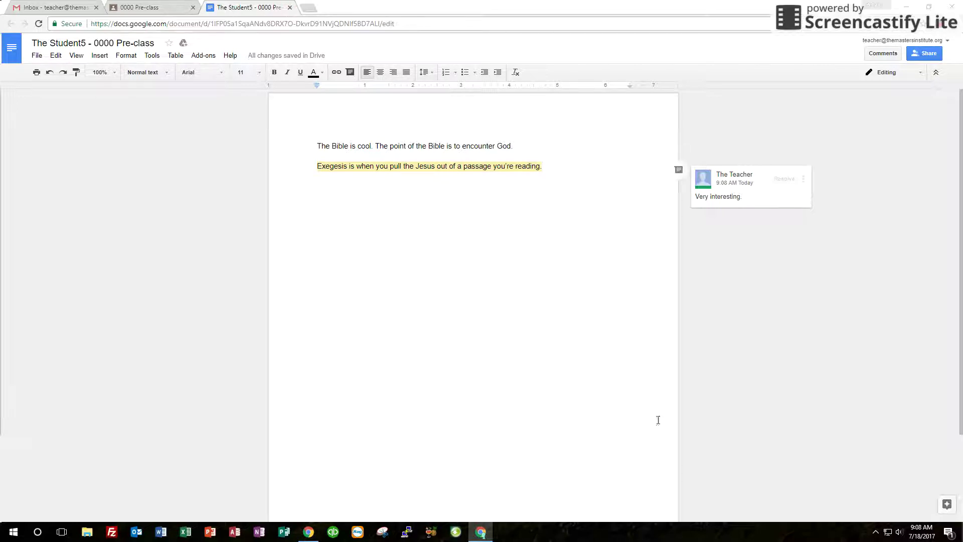
scroll(609, 243, down, 2)
scroll(633, 183, up, 2)
click(290, 8)
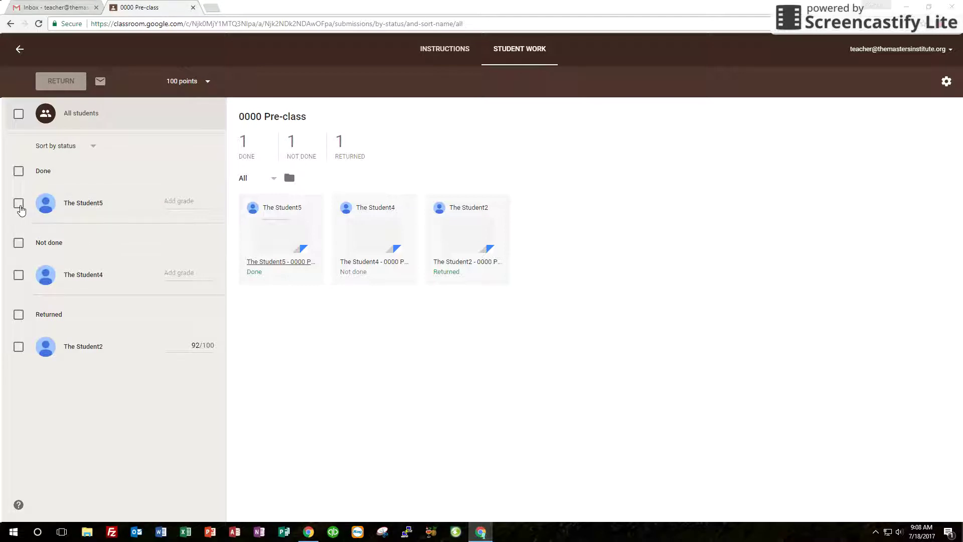
- Grade the student work marked Done for 0000 Pre-class 90 out of 100 and return it without a private comment
click(19, 204)
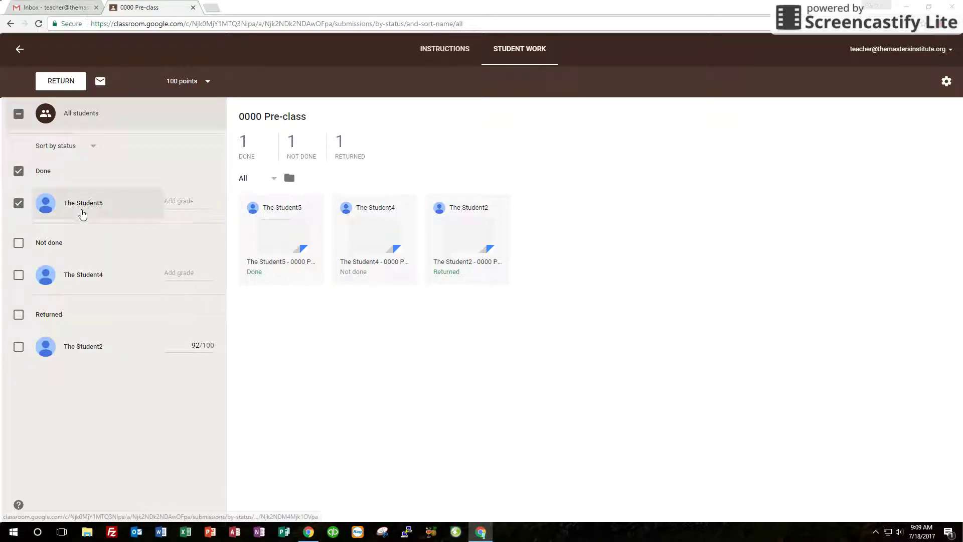
click(207, 203)
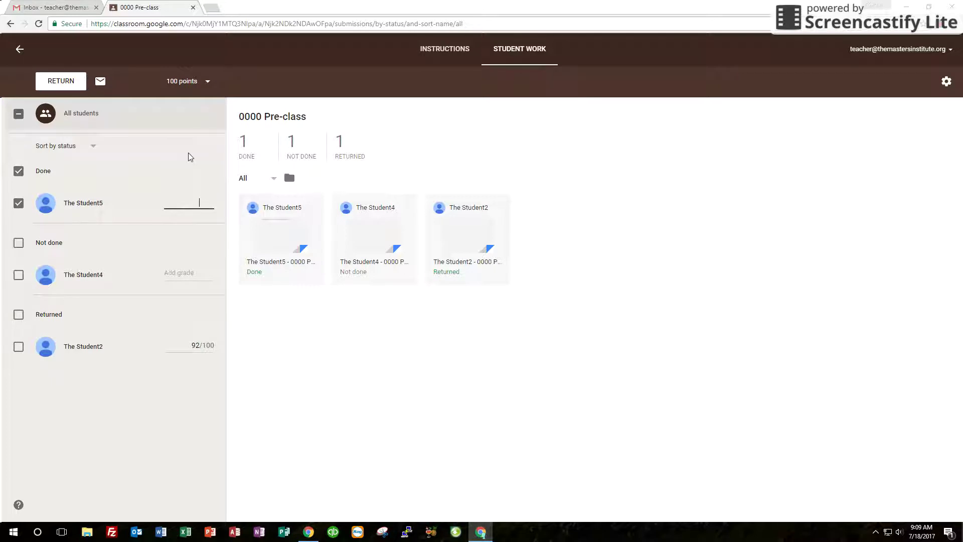
text(90)
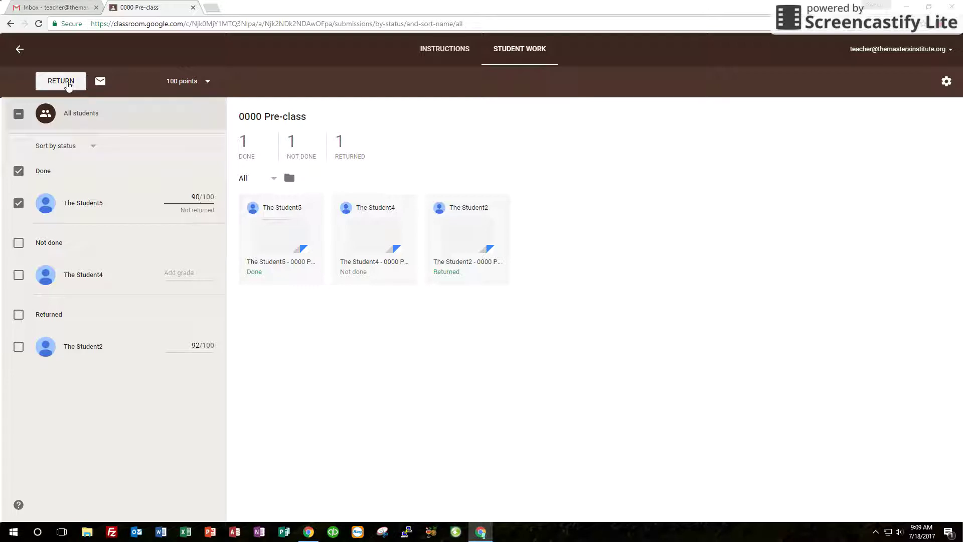
click(69, 86)
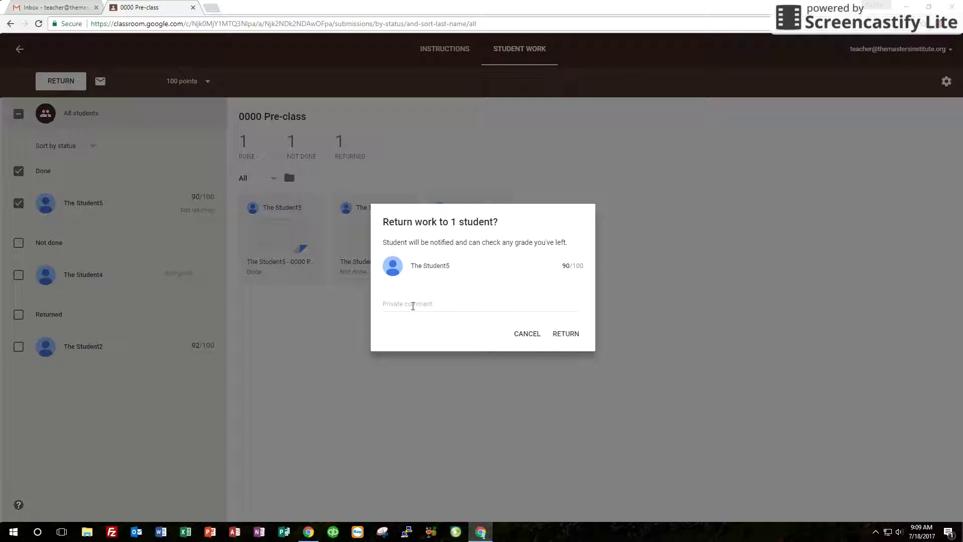
click(568, 339)
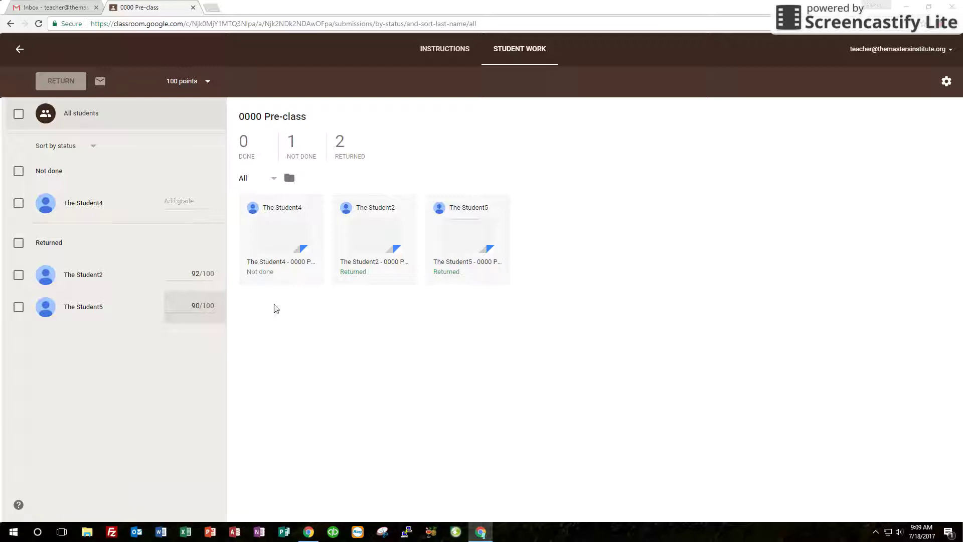
- Go back from the 0000 Pre-class student work to the class Stream
click(14, 52)
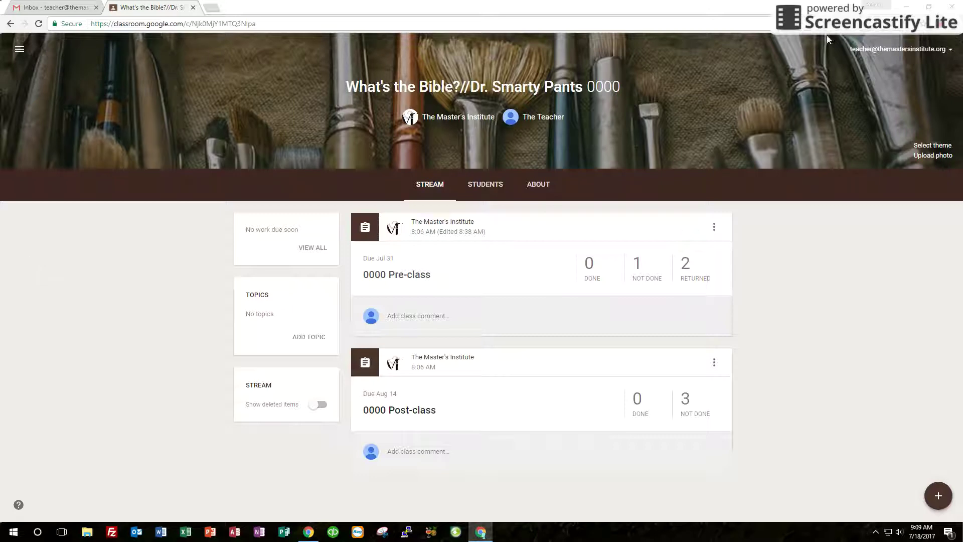
click(937, 27)
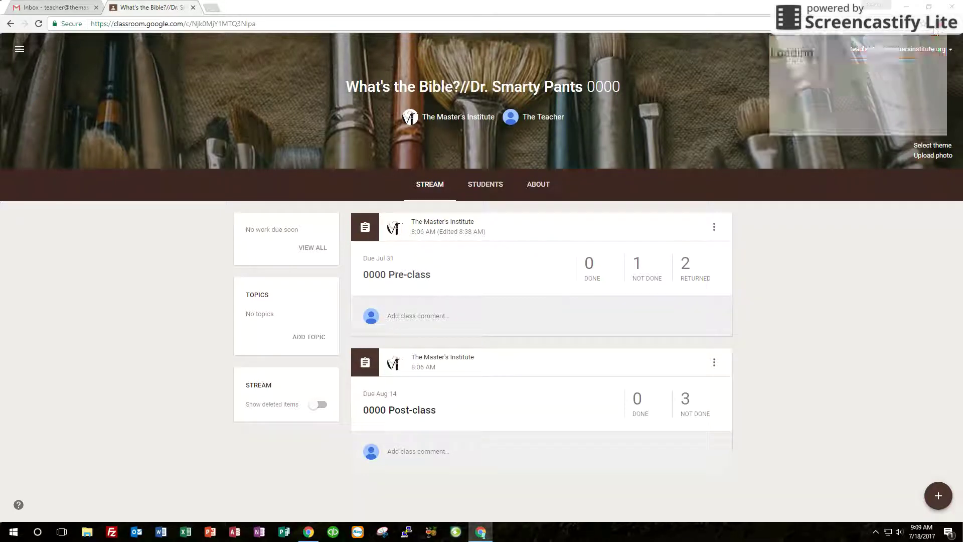